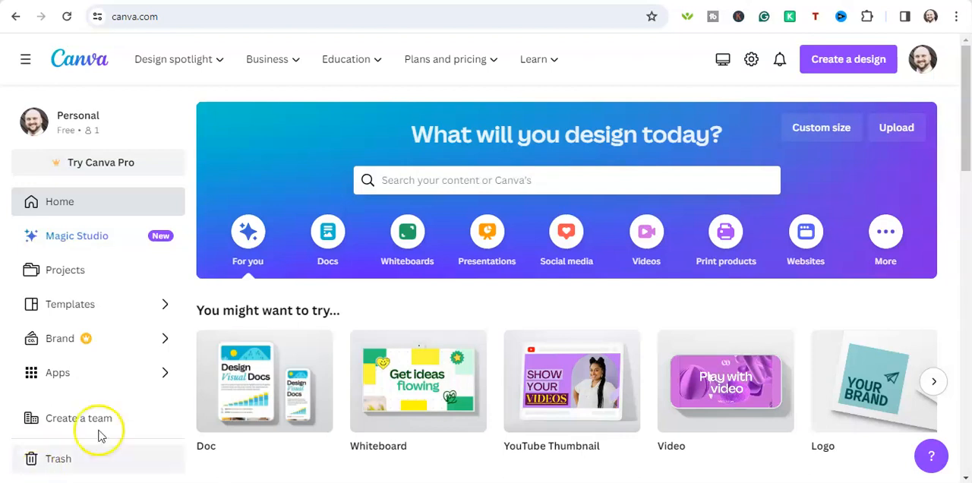
Look through the suggested design types offered for creating a new design.
mouse_move(441, 76)
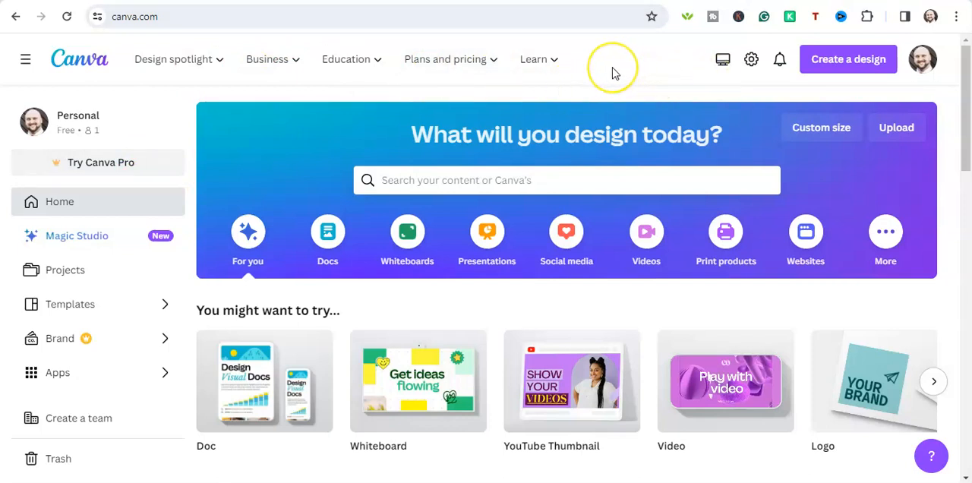
left_click(833, 67)
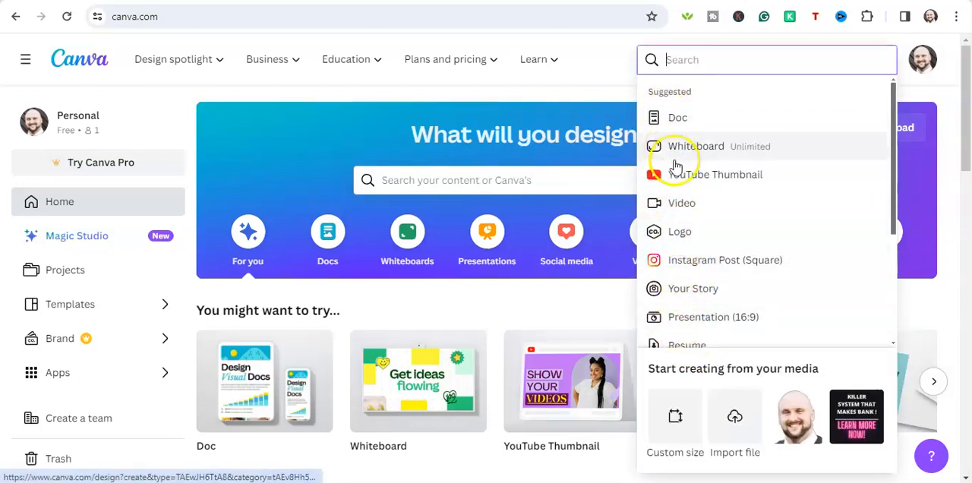
scroll(675, 160, "down", 2)
scroll(694, 148, "up", 2)
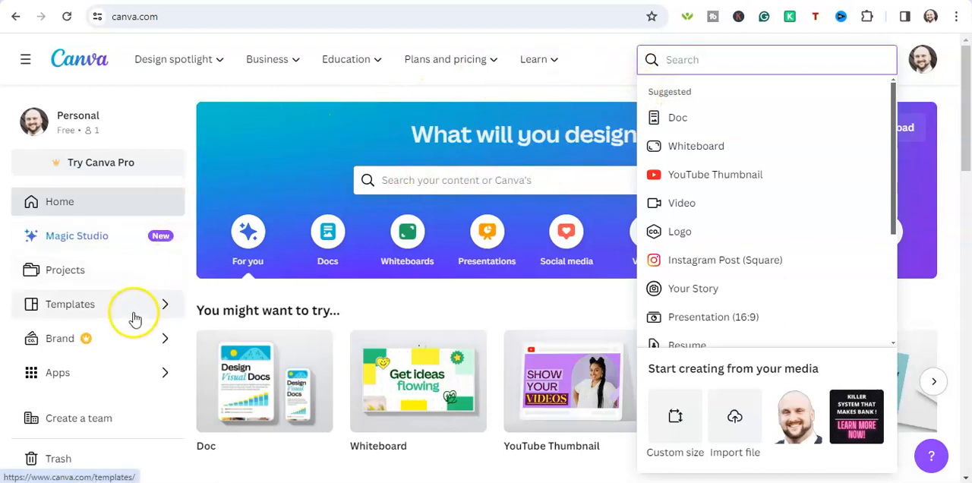
Open the existing "How to make a custom size design in Canva" thumbnail design from the saved projects.
left_click(95, 278)
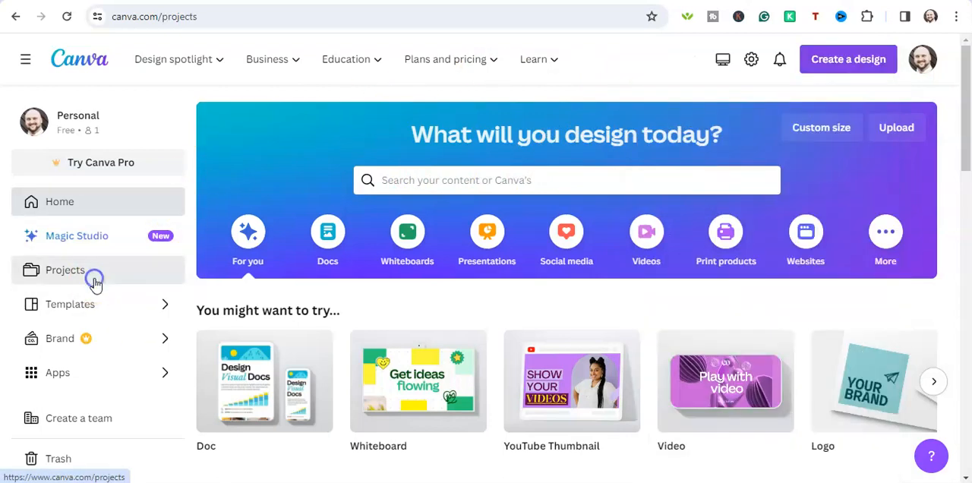
left_click(231, 327)
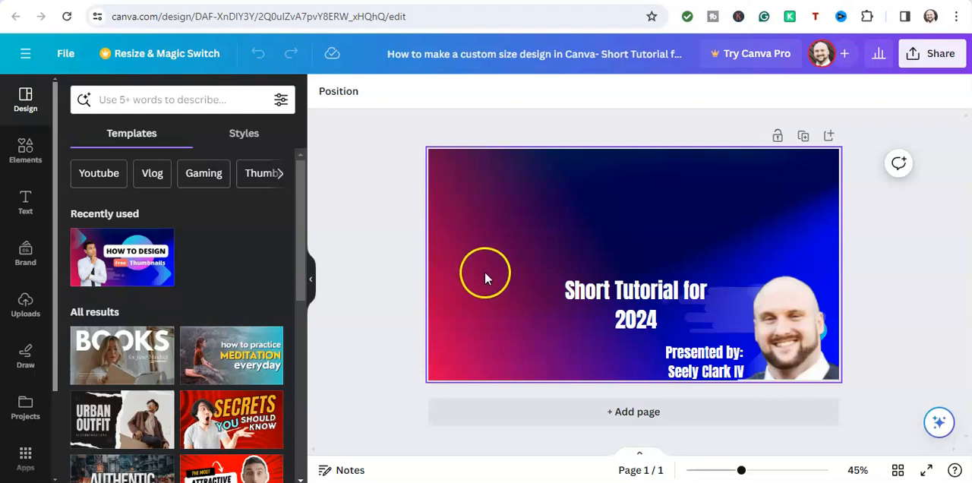
Examine the element library's sections, from shapes, graphics, stickers, photos, videos and audio through charts, tables, frames, grids and collections.
left_click(23, 156)
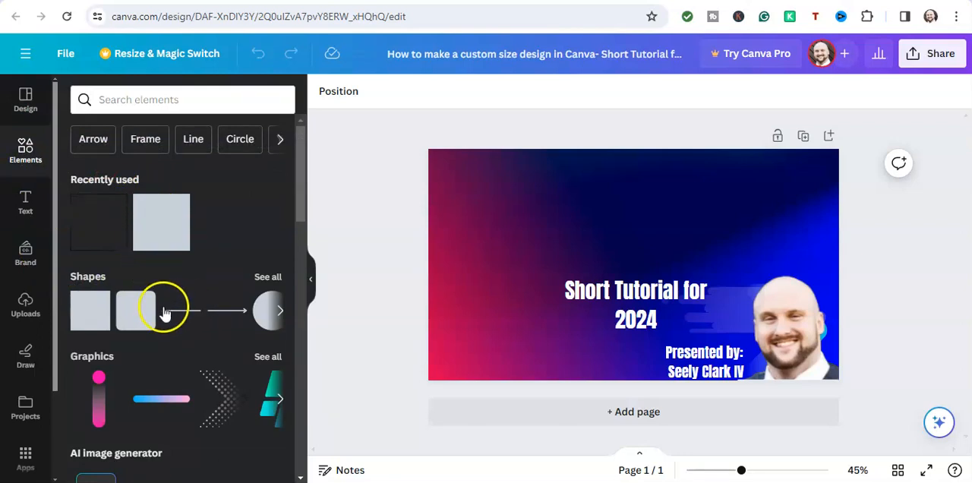
scroll(162, 312, "down", 2)
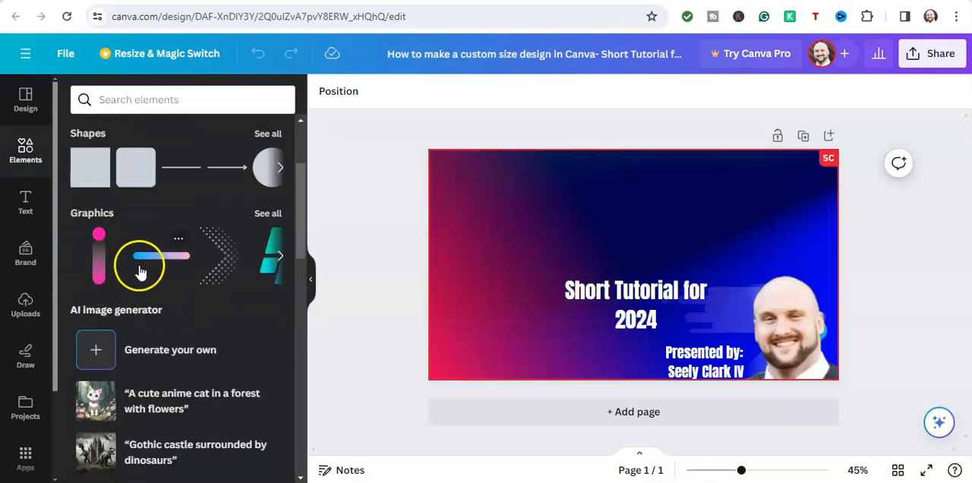
scroll(142, 275, "down", 1)
scroll(156, 273, "down", 3)
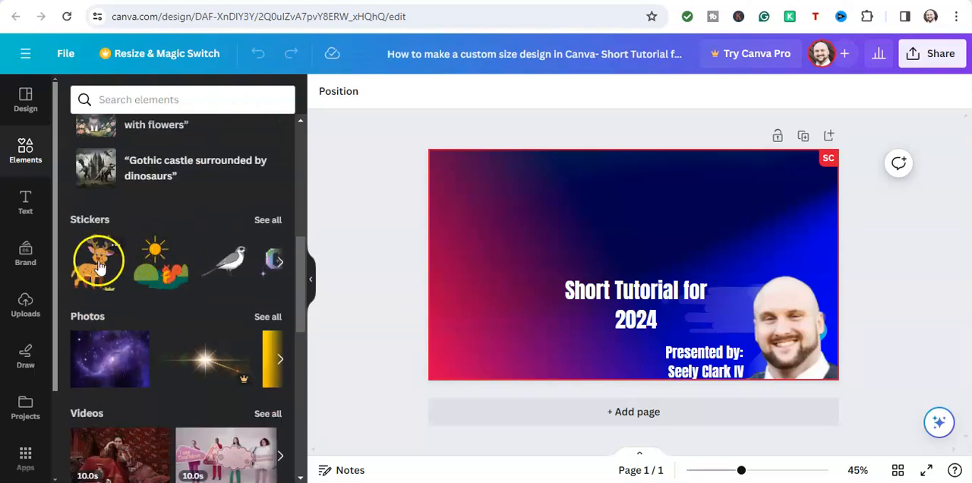
scroll(100, 243, "down", 2)
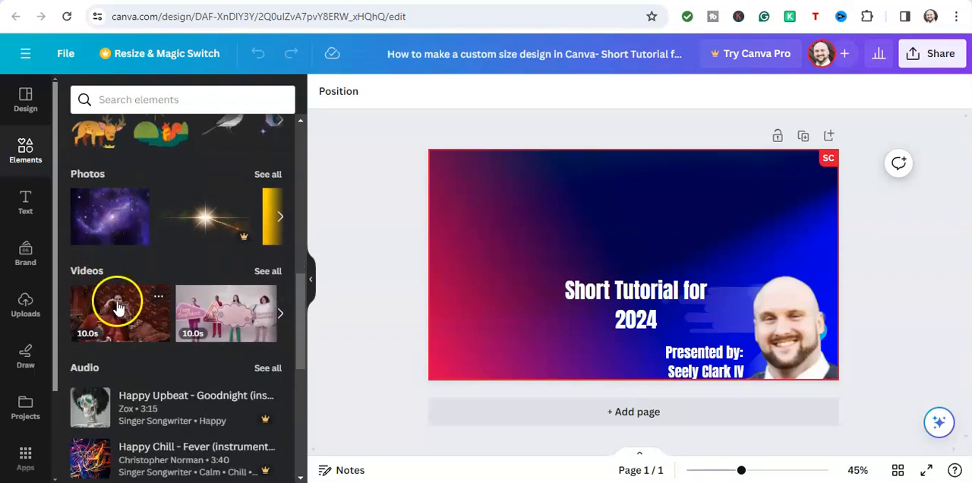
scroll(118, 296, "down", 4)
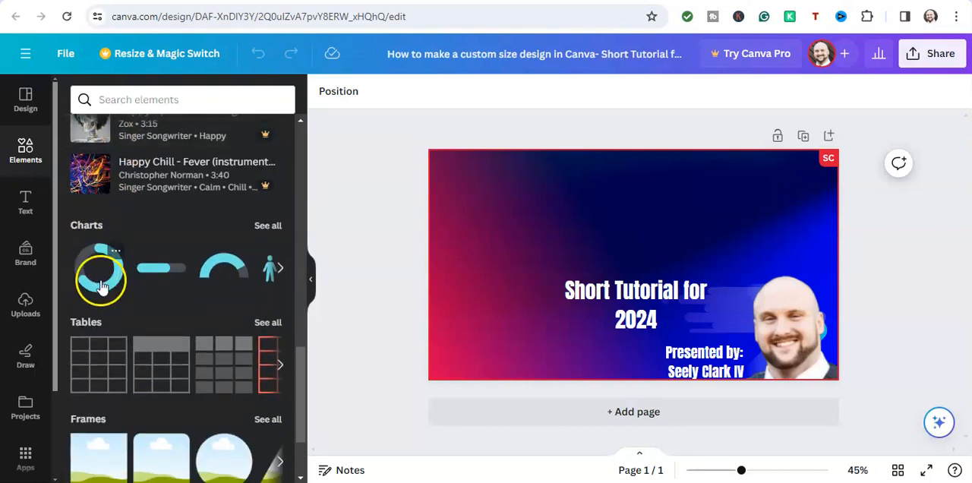
scroll(103, 274, "down", 2)
scroll(109, 292, "down", 2)
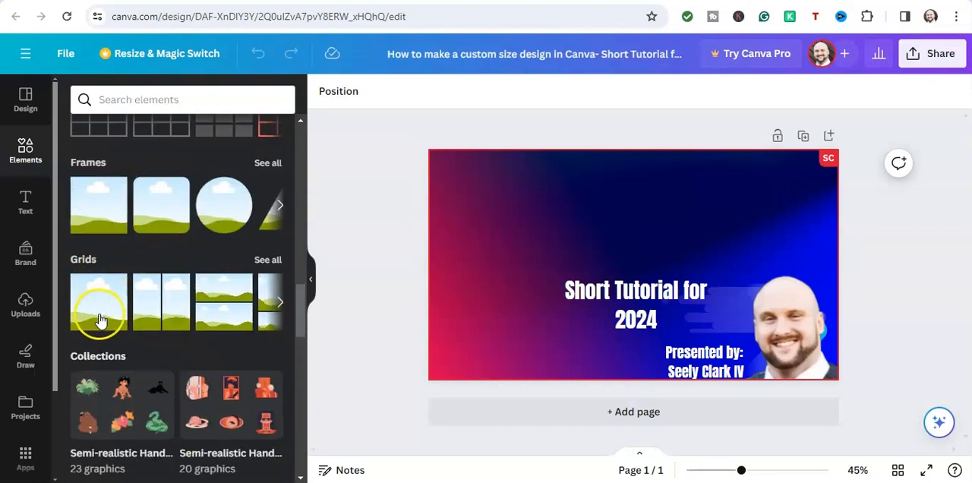
scroll(99, 319, "down", 1)
scroll(113, 336, "down", 2)
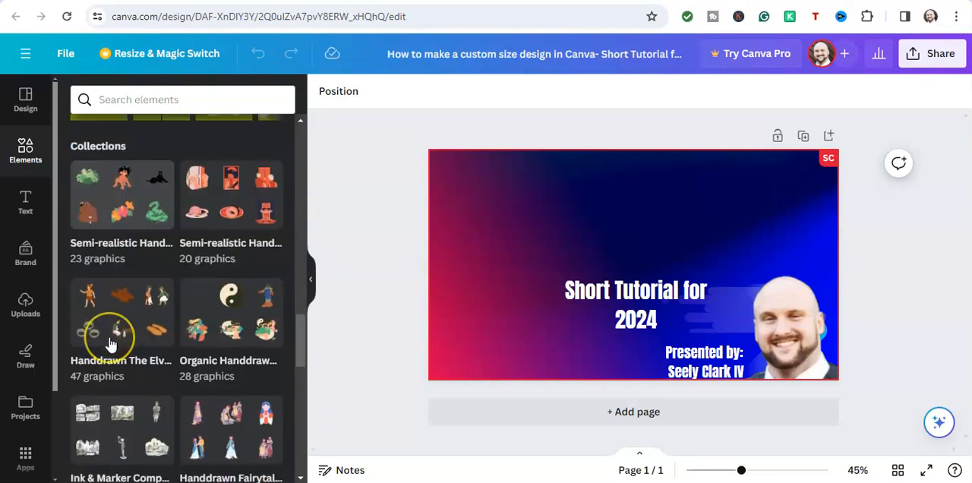
scroll(110, 344, "down", 3)
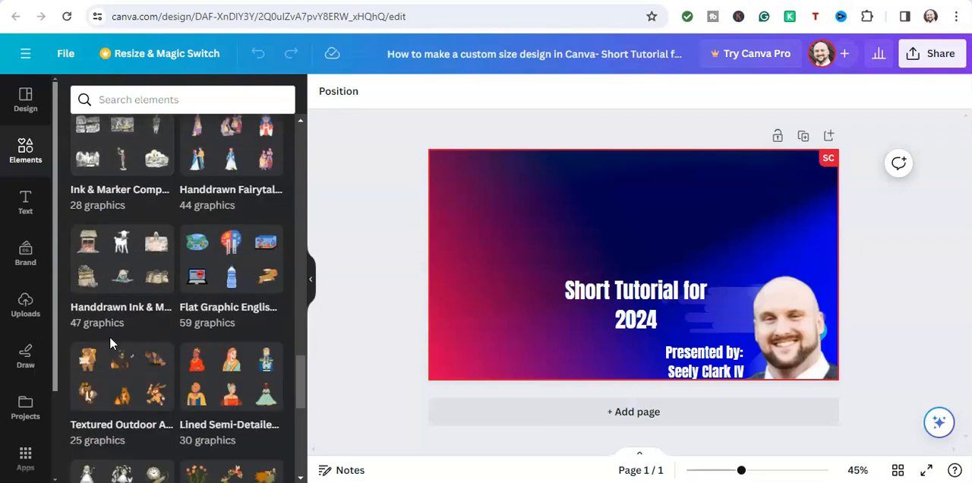
scroll(124, 278, "down", 3)
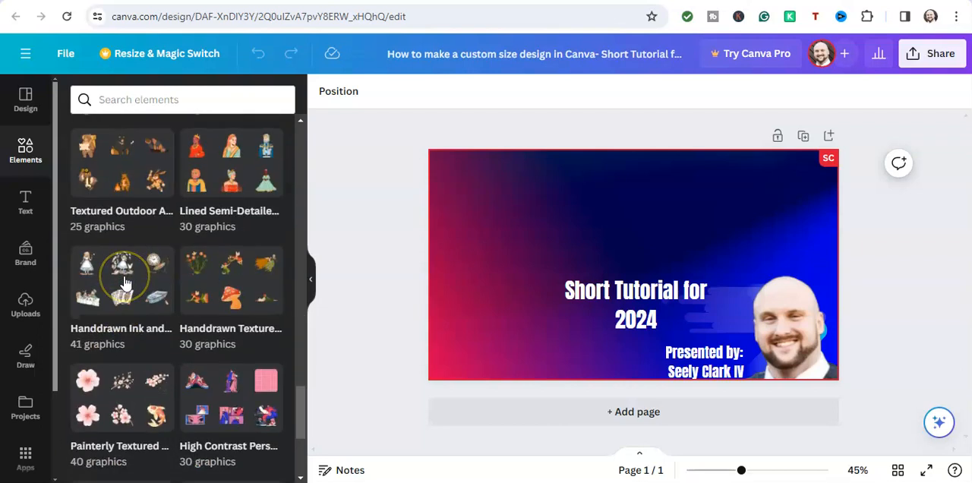
scroll(126, 283, "down", 4)
scroll(125, 283, "down", 3)
scroll(126, 283, "down", 12)
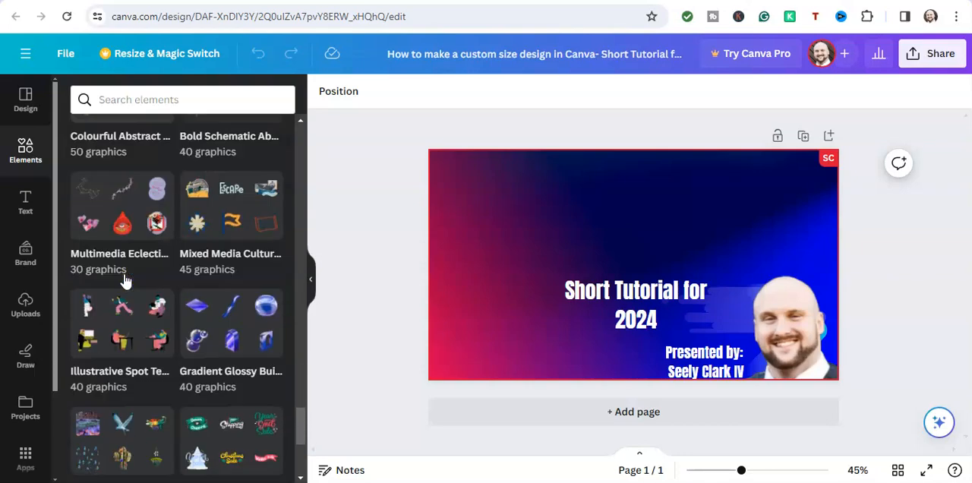
scroll(124, 281, "down", 5)
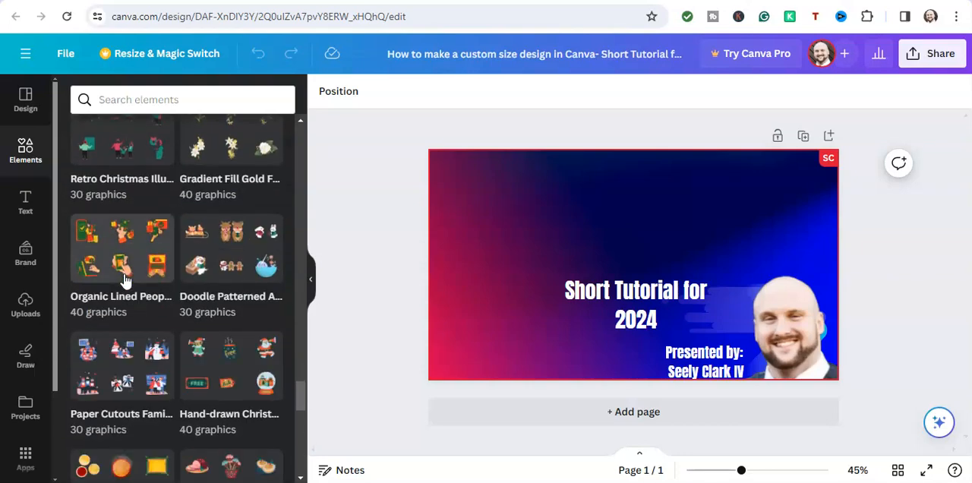
scroll(120, 279, "down", 5)
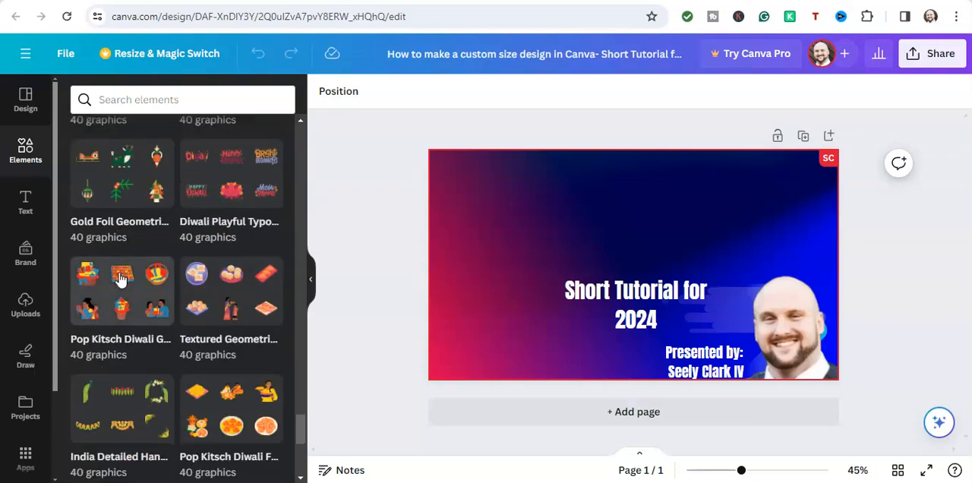
scroll(120, 280, "up", 16)
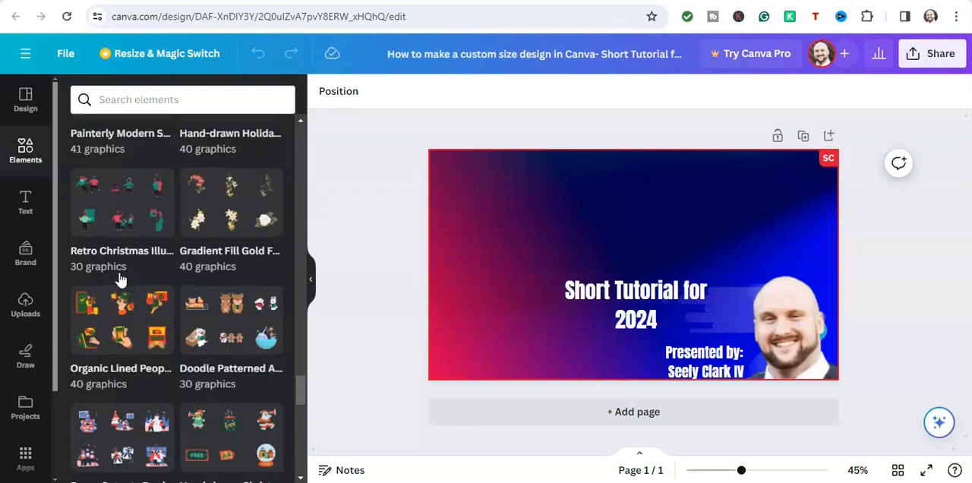
scroll(120, 280, "up", 15)
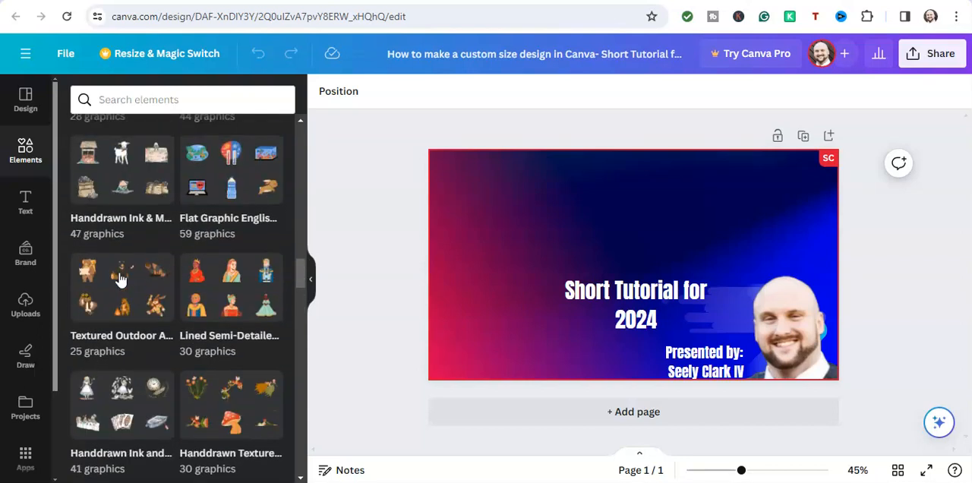
scroll(120, 280, "up", 10)
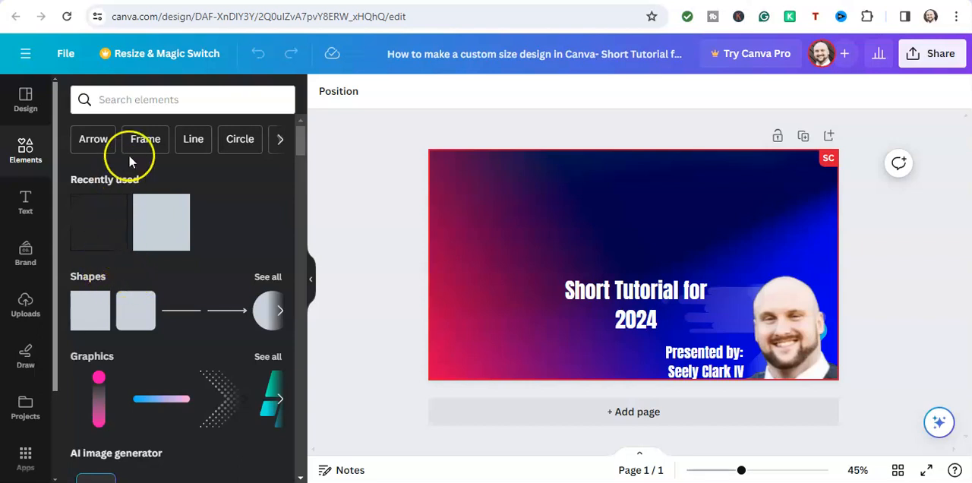
Check the element search suggestions, and glance over the stickers, photos, videos and audio in the element library.
left_click(114, 102)
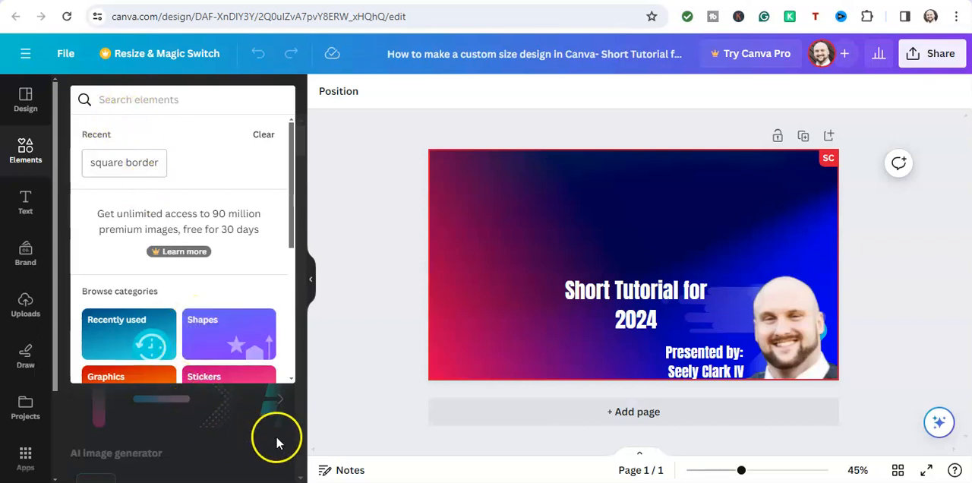
left_click(277, 458)
scroll(217, 263, "down", 20)
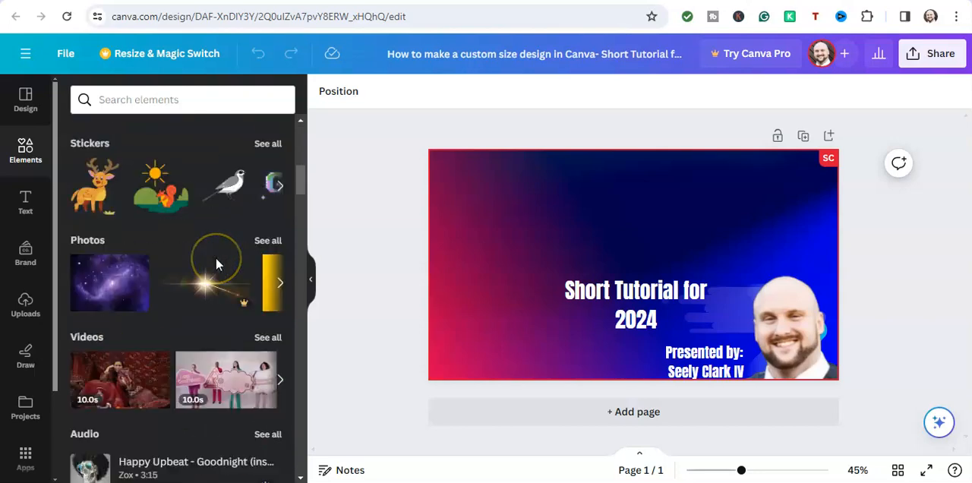
scroll(216, 264, "up", 20)
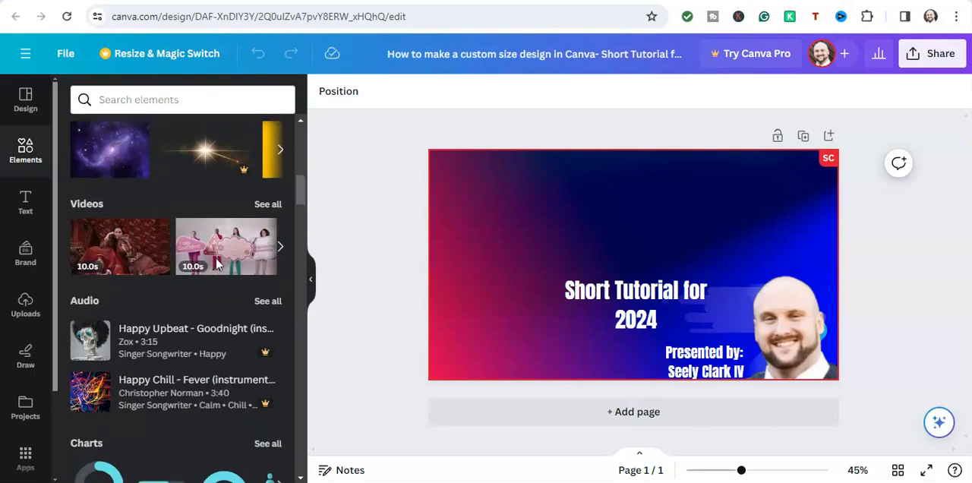
View the details of the Square shape and close them again.
left_click_drag(142, 304, 97, 306)
left_click(97, 304)
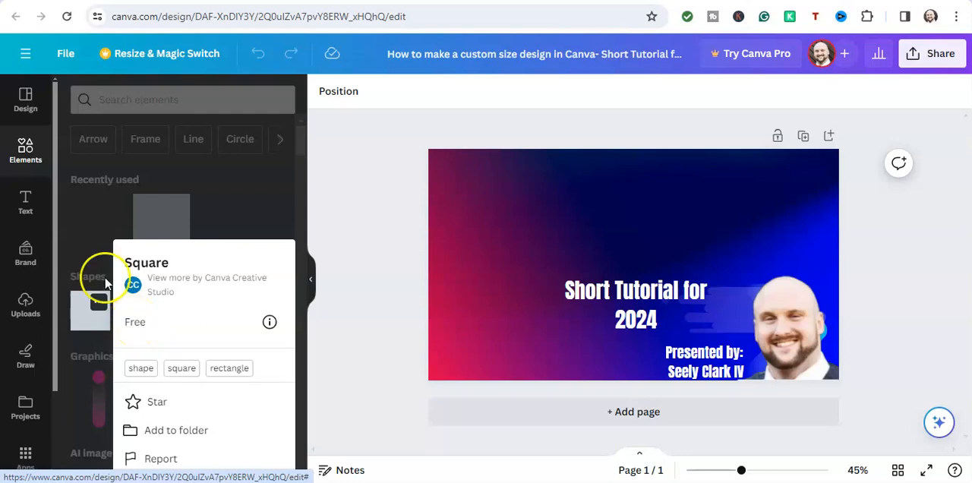
left_click(90, 241)
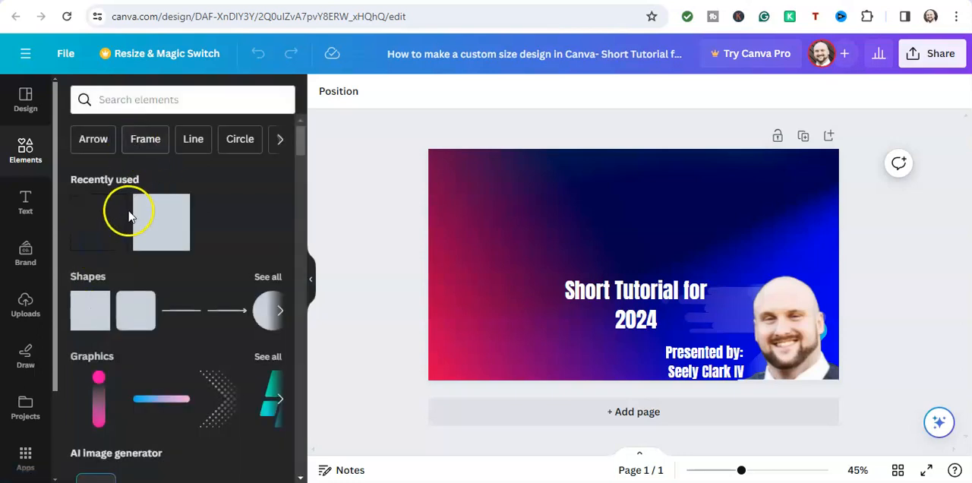
Clear the recent searches from the element search.
left_click(141, 96)
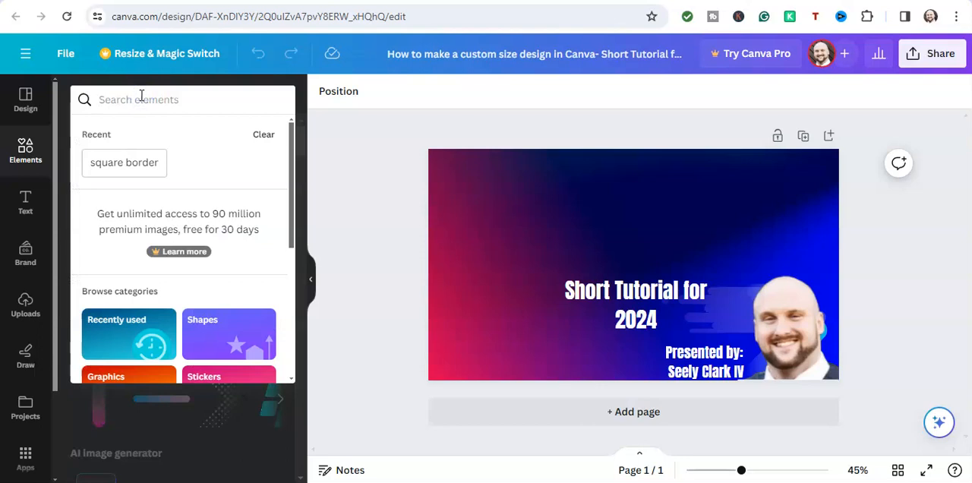
left_click(264, 135)
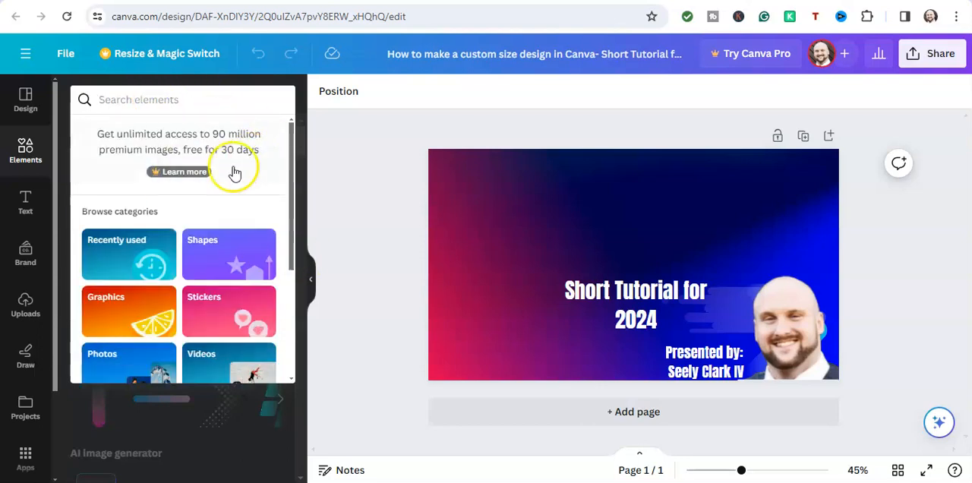
left_click(146, 103)
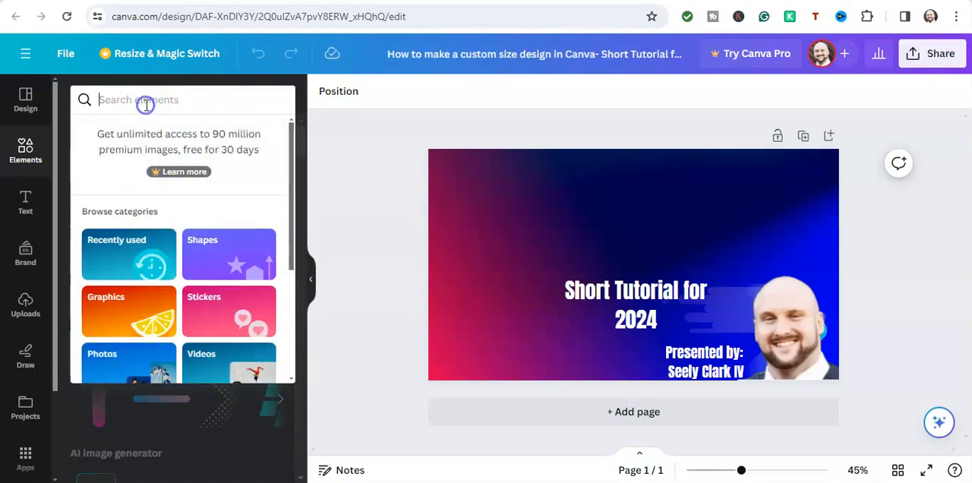
Review the browse categories of the element search, with a brief look at the design templates in between.
scroll(133, 152, "down", 2)
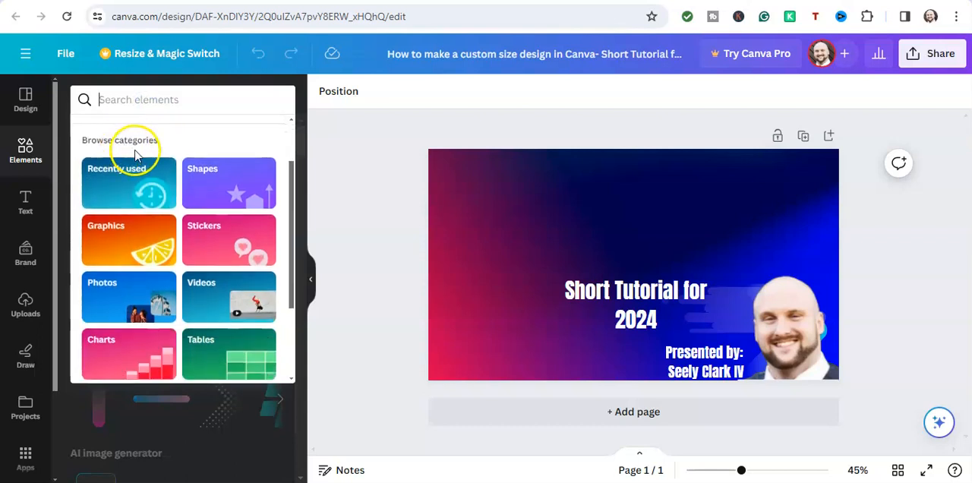
scroll(184, 147, "up", 2)
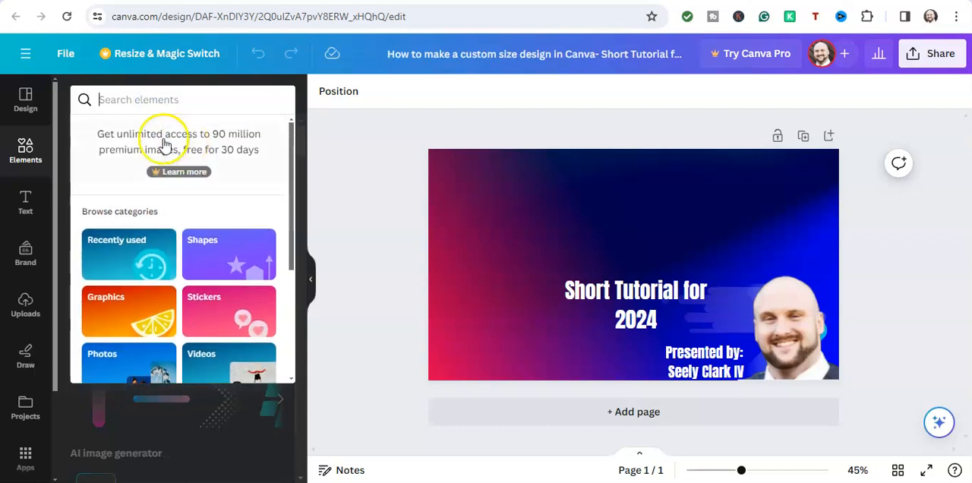
left_click(127, 100)
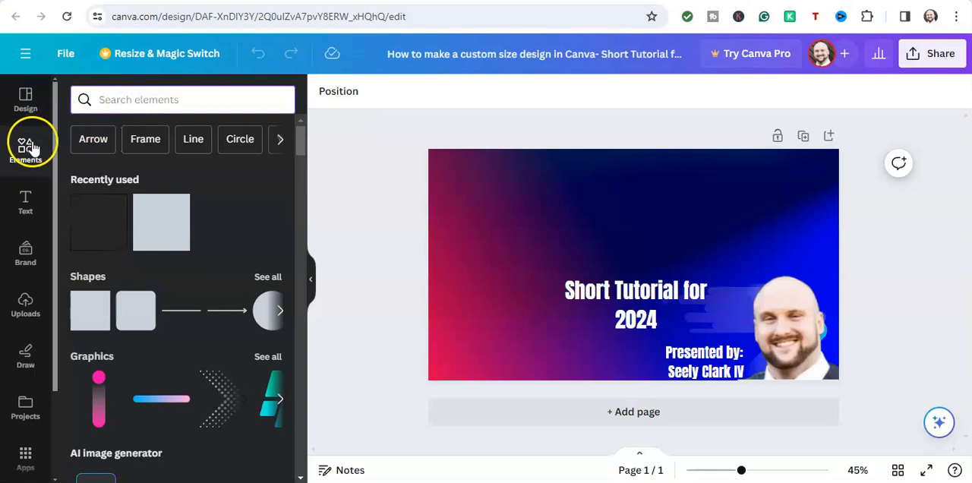
left_click(25, 99)
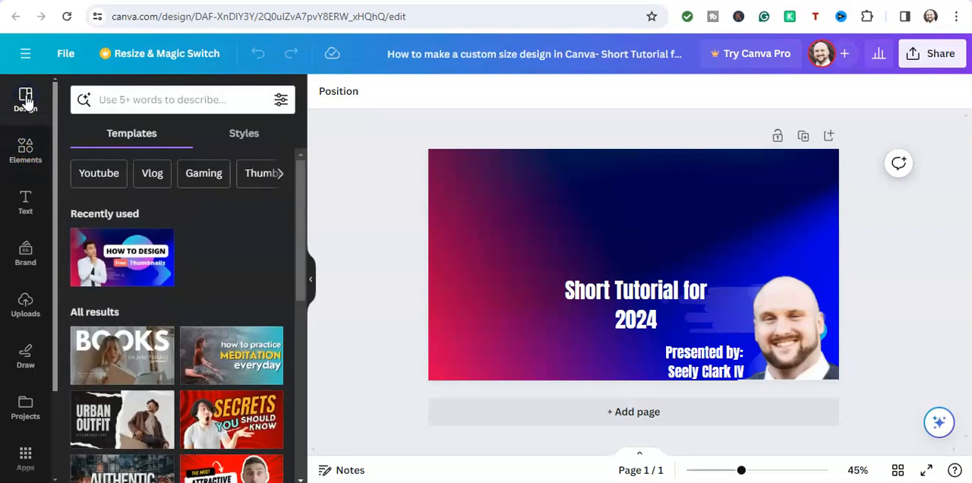
left_click(25, 148)
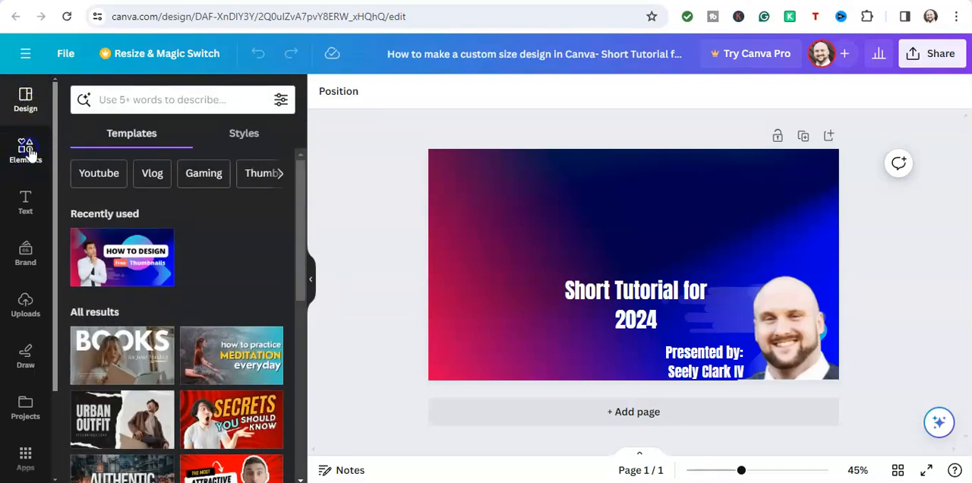
left_click(110, 106)
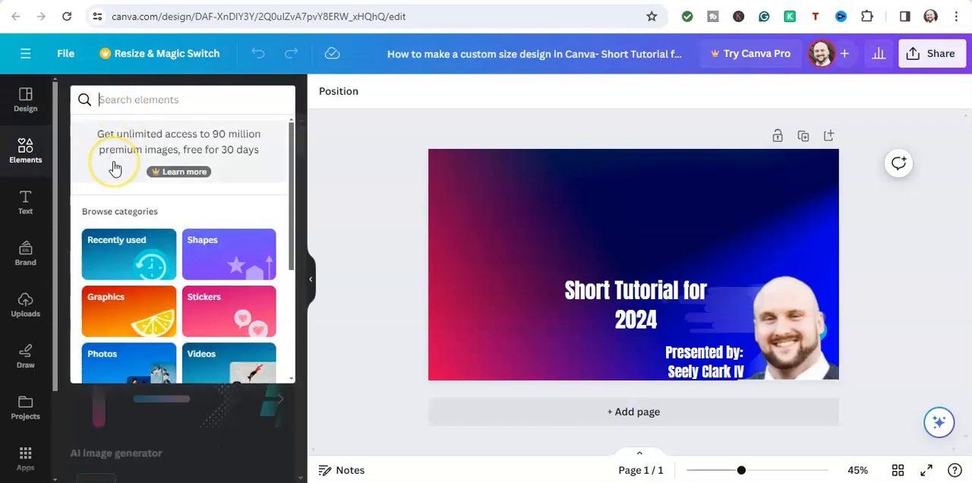
scroll(117, 173, "down", 2)
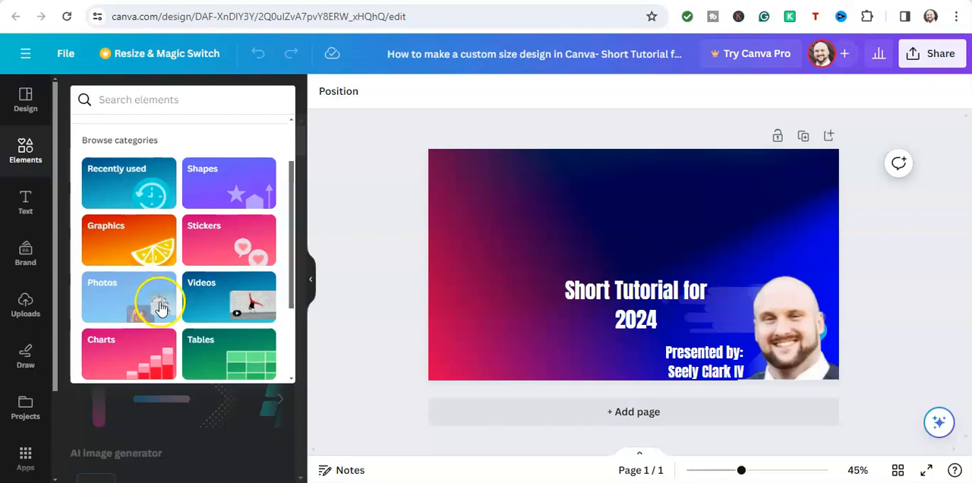
Browse the Shapes category of the element library and add the many-pointed starburst to the page.
scroll(128, 278, "down", 2)
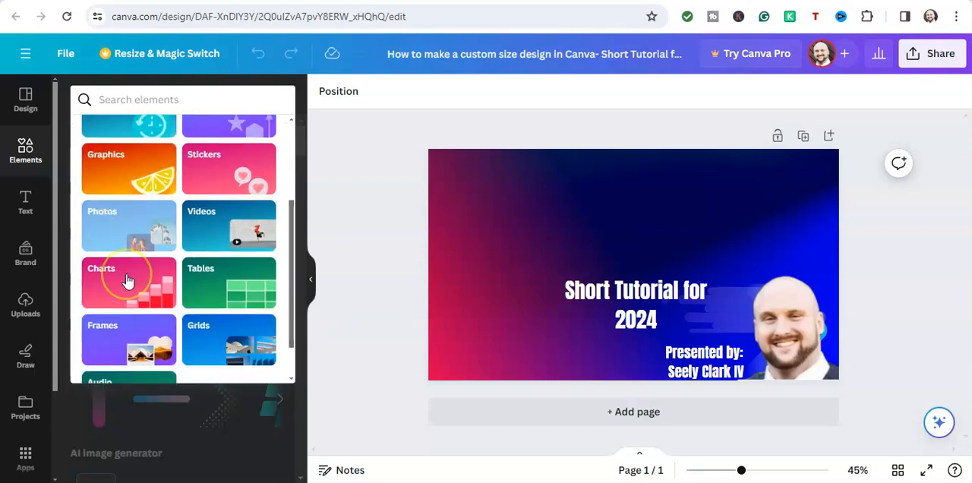
scroll(128, 279, "up", 3)
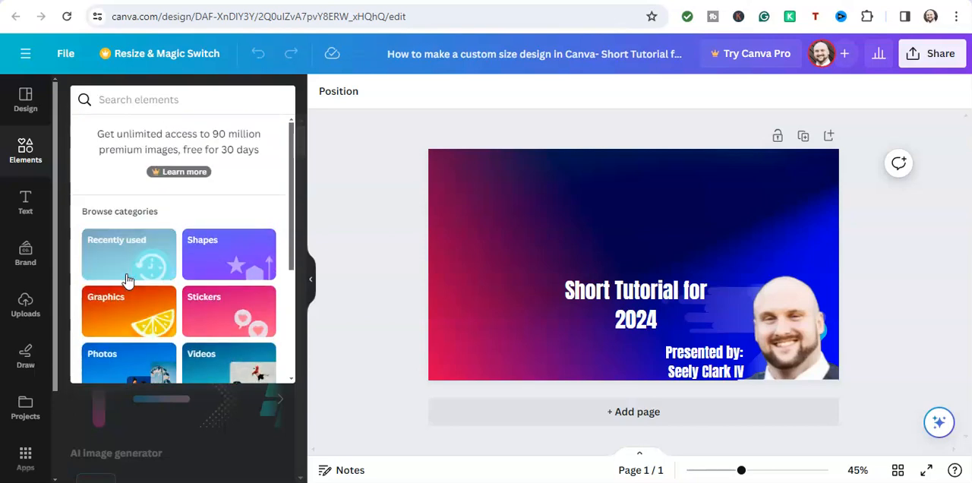
scroll(127, 282, "down", 1)
left_click(225, 177)
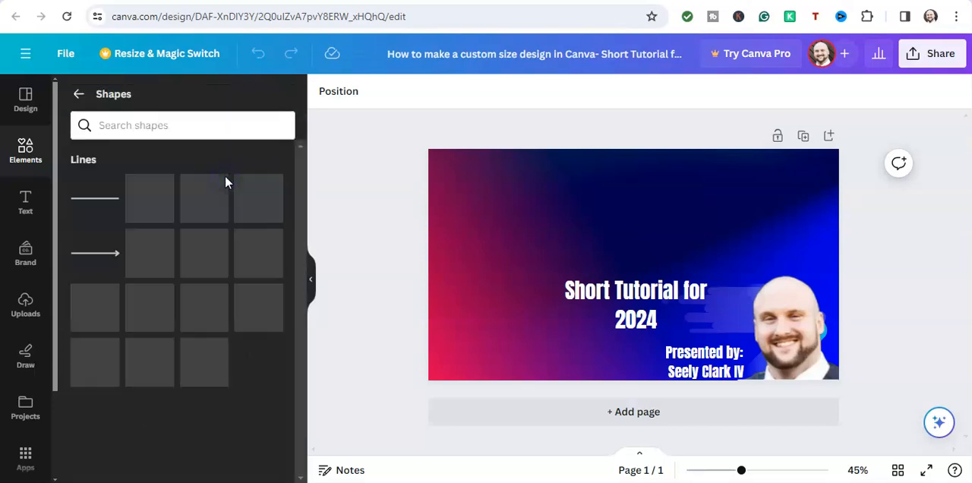
scroll(226, 182, "down", 1)
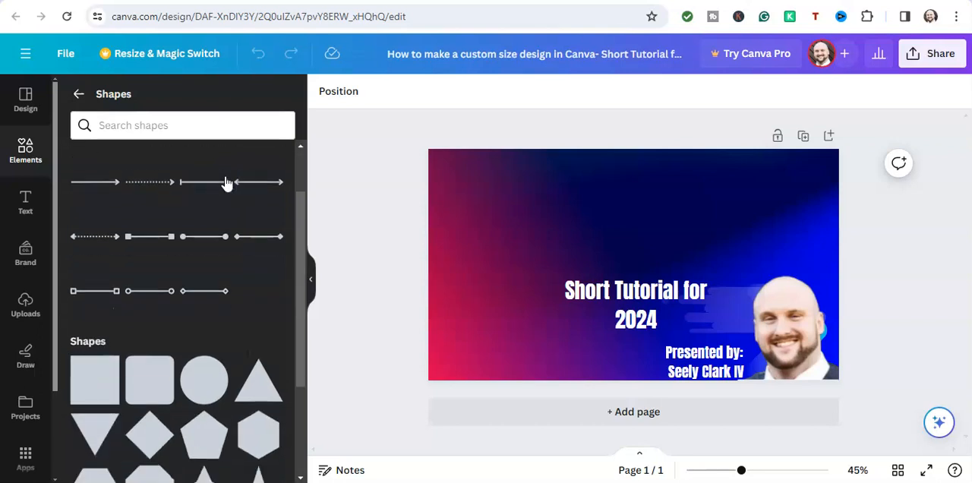
scroll(263, 337, "down", 1)
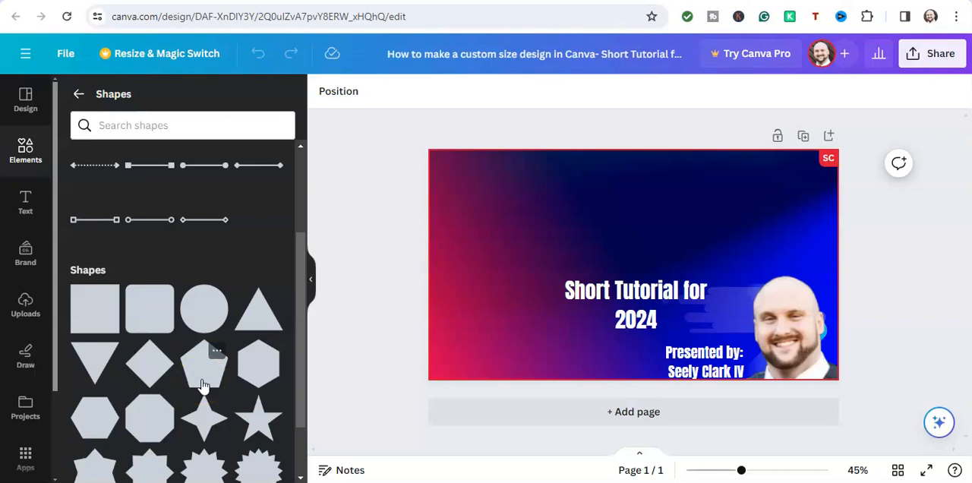
scroll(203, 380, "down", 2)
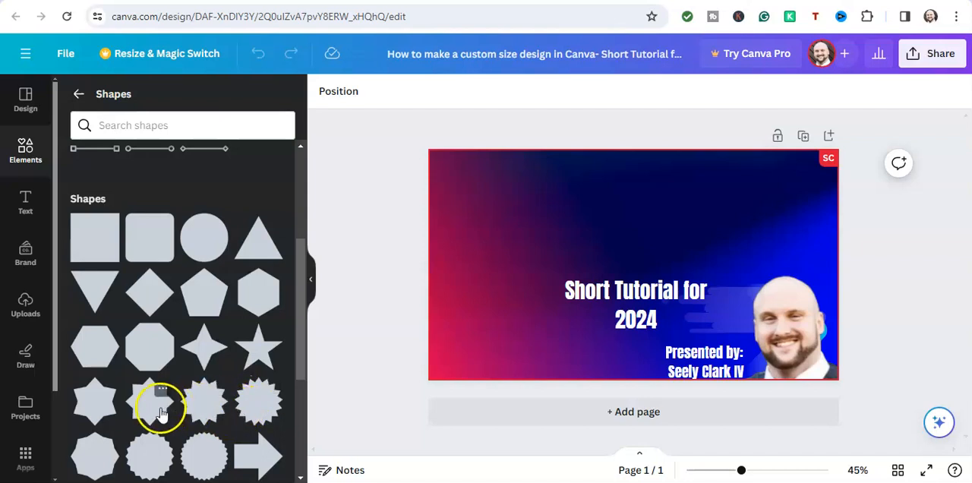
left_click(257, 408)
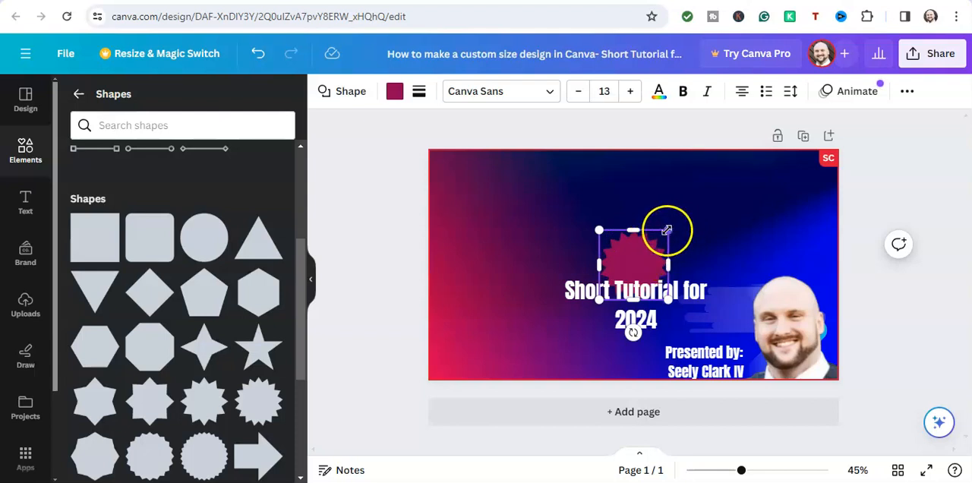
Enlarge the starburst and move it behind the "Short Tutorial for 2024" title.
left_click_drag(667, 229, 732, 193)
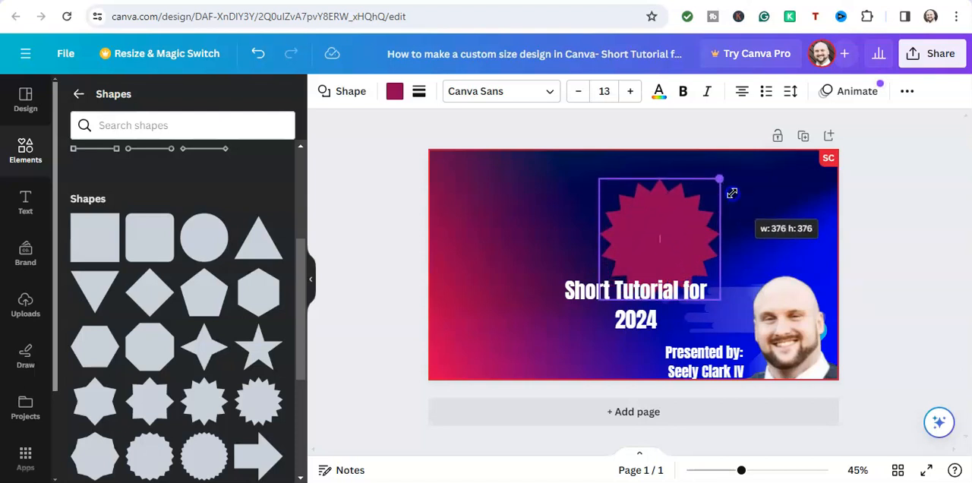
left_click_drag(732, 193, 752, 172)
left_click_drag(668, 228, 636, 290)
left_click(615, 251)
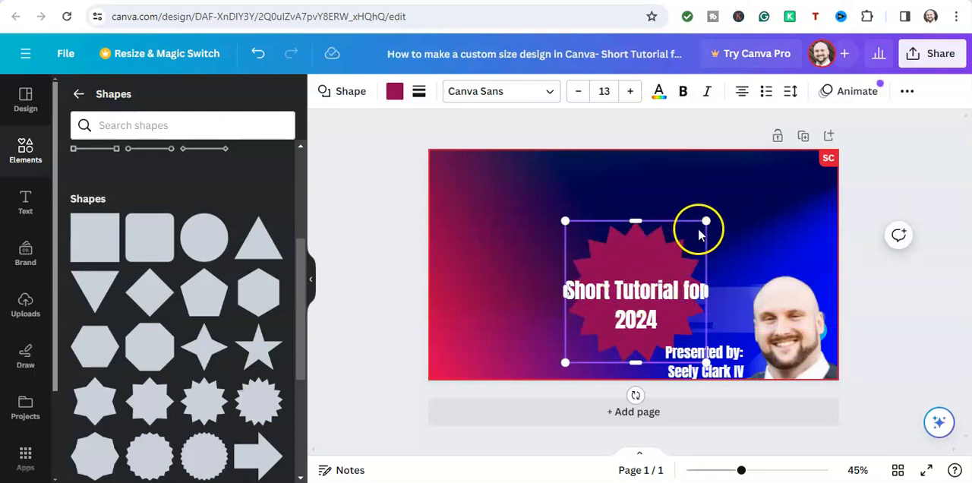
Enlarge the starburst further until it surrounds the title, and centre it horizontally with its base on the page's lower edge.
left_click_drag(706, 221, 739, 207)
mouse_move(630, 268)
left_mouse_down()
mouse_move(616, 280)
mouse_move(616, 271)
left_mouse_up()
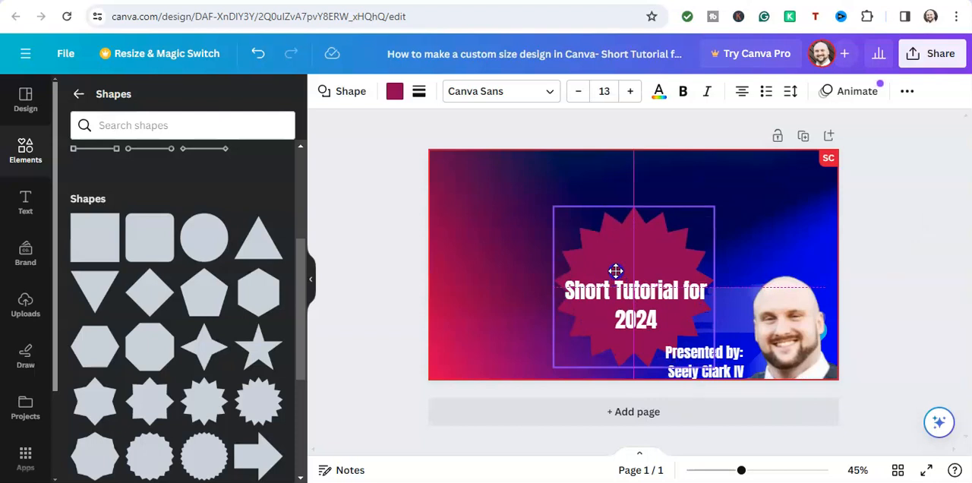
left_click_drag(615, 271, 616, 270)
left_click_drag(717, 207, 738, 197)
left_click(641, 262)
left_click_drag(632, 263, 617, 275)
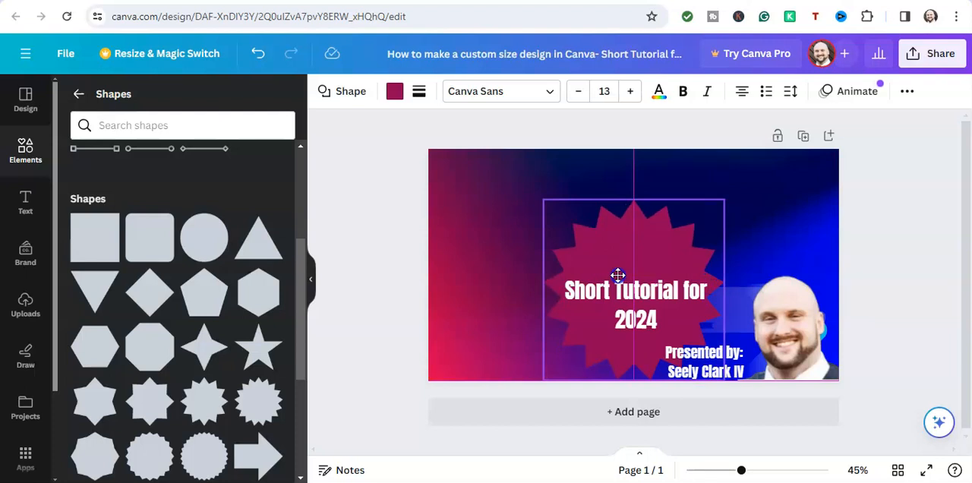
left_click_drag(619, 275, 619, 276)
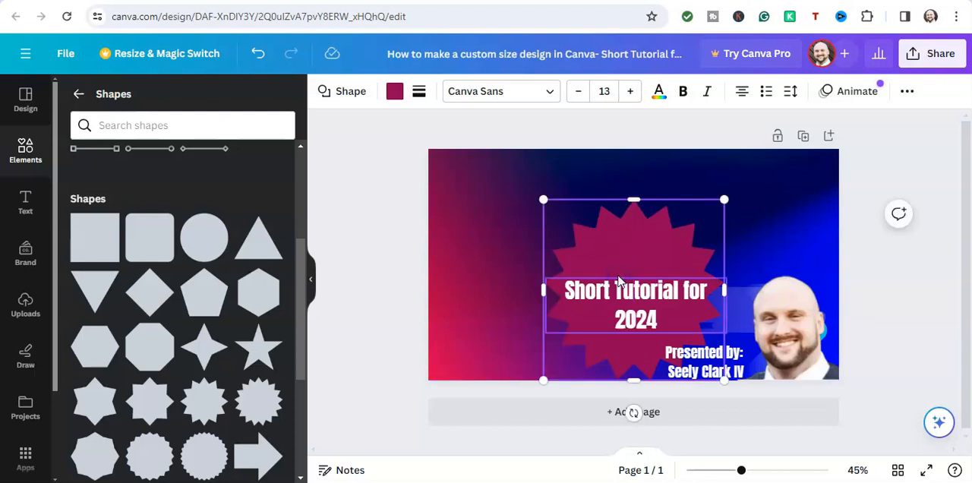
left_click(477, 236)
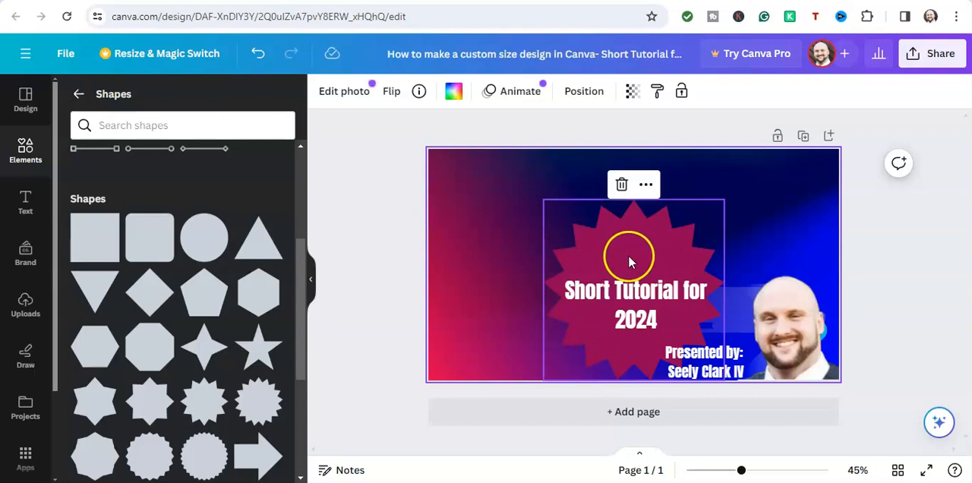
Recolour the starburst with a new solid bright pink, #ED048B.
left_click(604, 257)
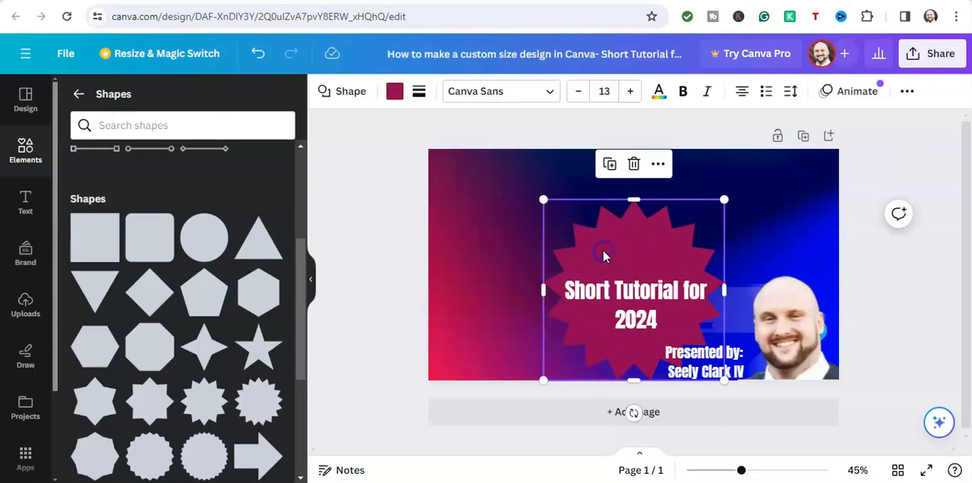
left_click(395, 93)
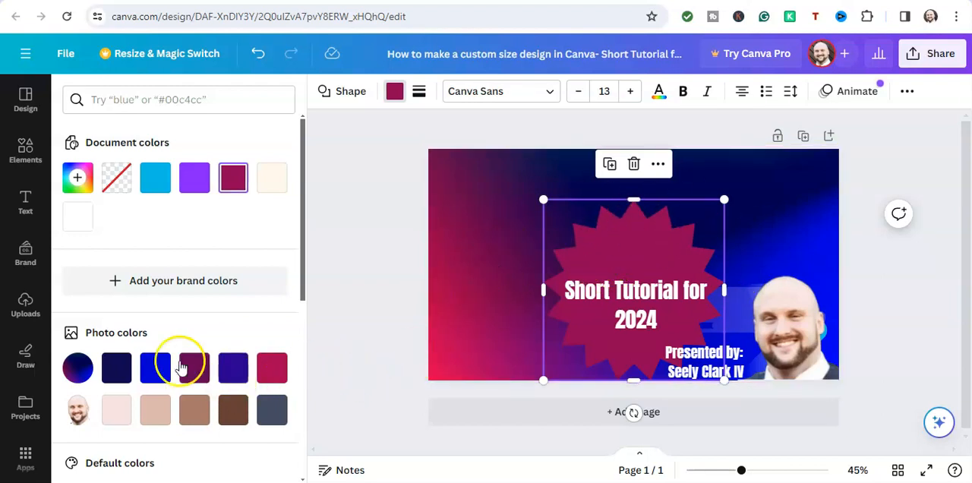
left_click(78, 177)
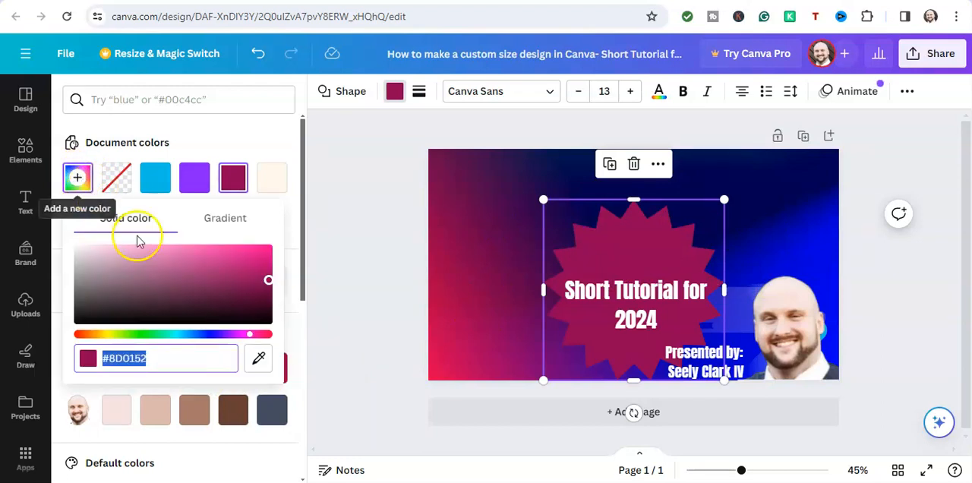
left_click_drag(260, 287, 242, 273)
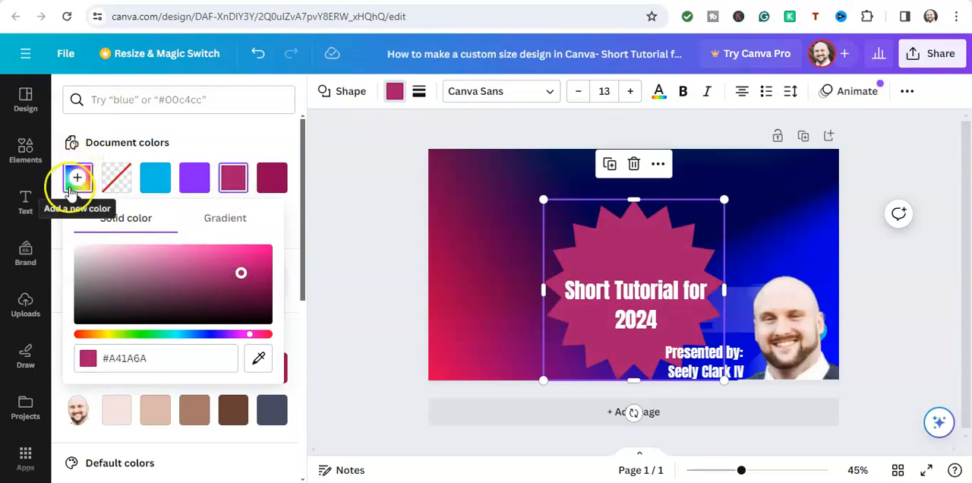
left_click(243, 274)
left_click_drag(242, 274, 271, 251)
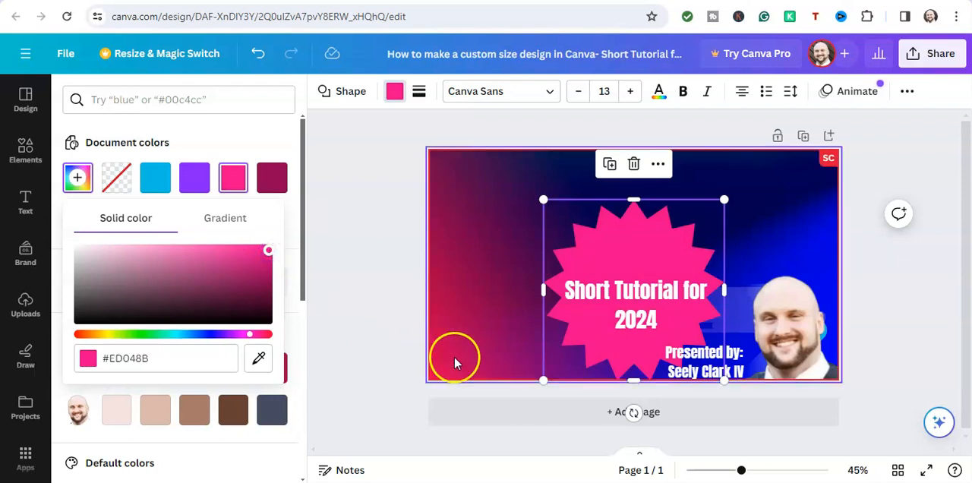
Lower the pink starburst so it runs past the page's lower edge, and shift the title down inside it.
left_click_drag(616, 247, 604, 298)
left_click_drag(641, 331, 643, 285)
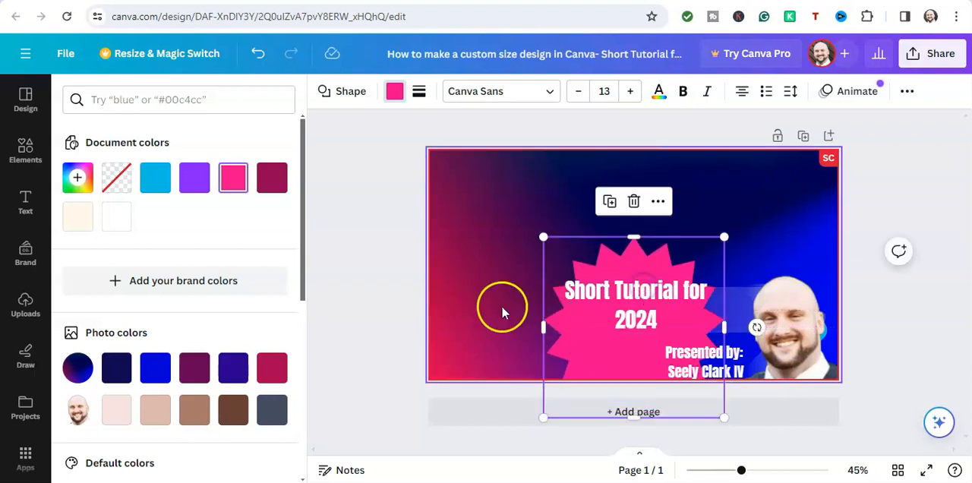
left_click(474, 291)
left_click_drag(635, 324, 630, 335)
Nudge the "Presented by" text slightly closer to the presenter's photo.
left_click(691, 367)
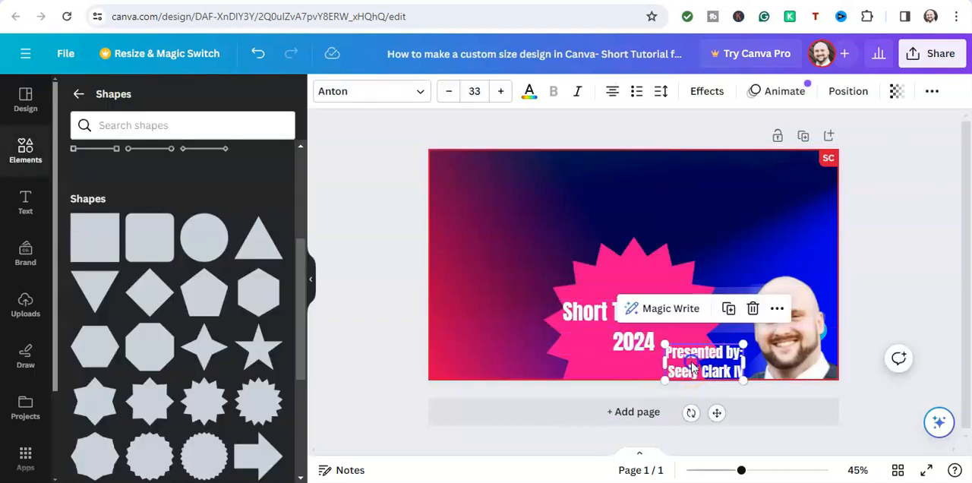
left_click_drag(691, 367, 701, 367)
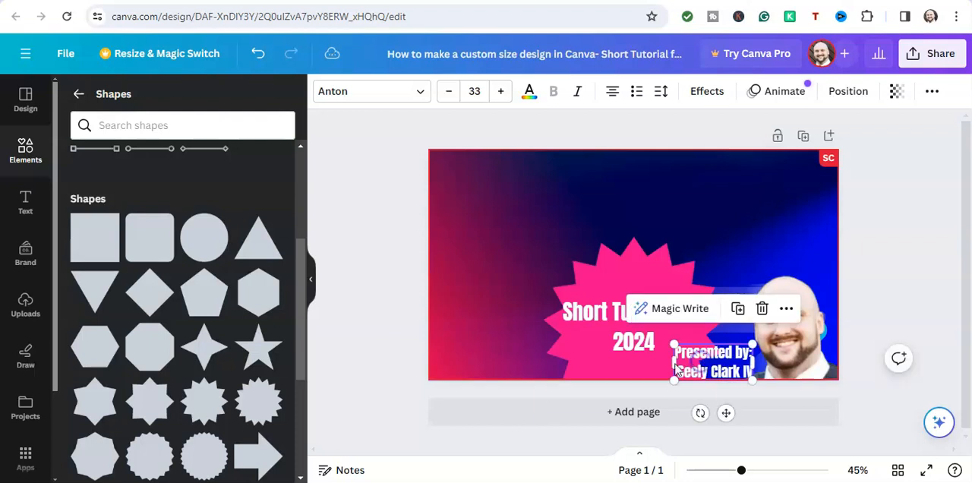
left_click(552, 351)
left_click(465, 287)
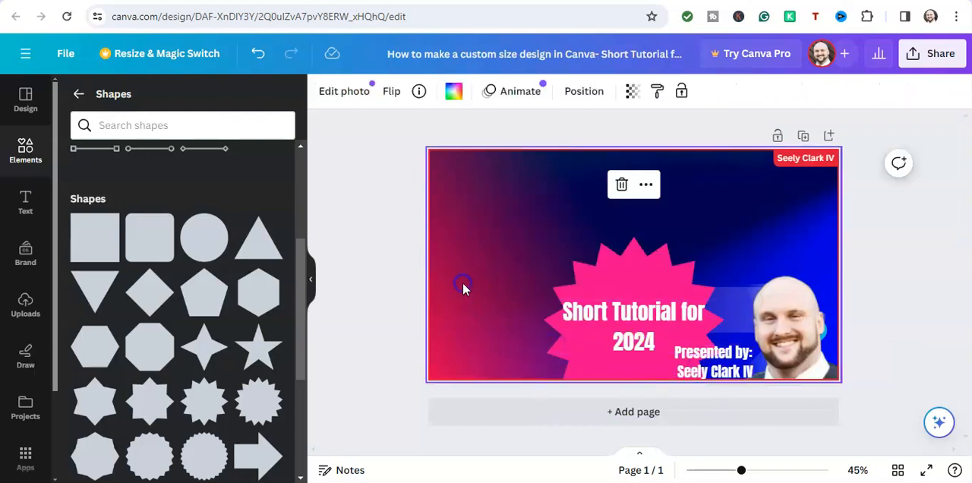
Enlarge the starburst slightly and recentre it behind the title.
left_click(628, 284)
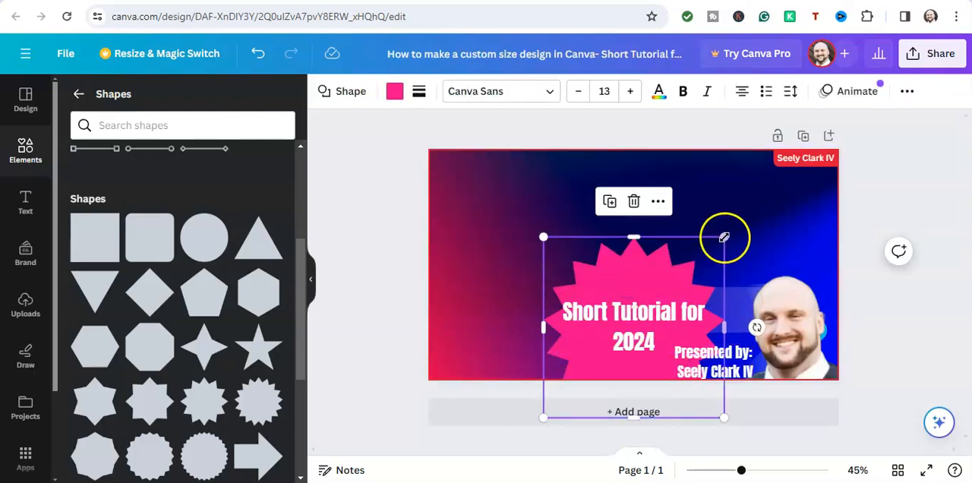
left_click_drag(726, 240, 740, 231)
left_click_drag(639, 275, 625, 273)
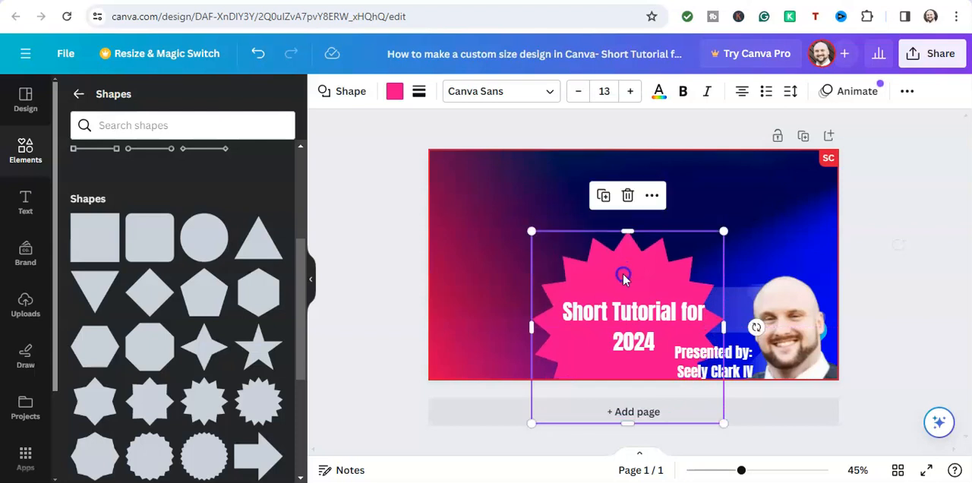
mouse_move(709, 354)
left_mouse_down()
mouse_move(735, 300)
mouse_move(713, 355)
left_mouse_up()
left_click(582, 364)
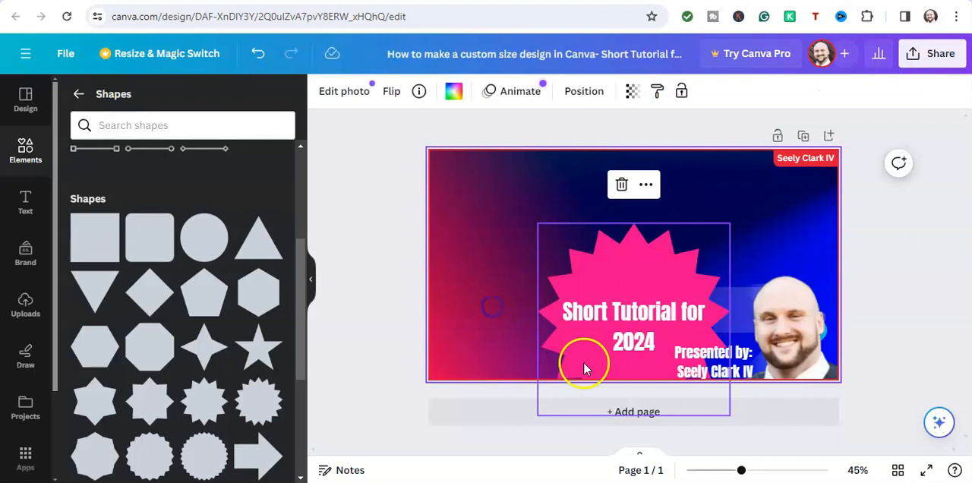
Move the "Presented by" text off the starburst to just above the presenter's photo.
left_click(711, 379)
left_click_drag(720, 377, 785, 256)
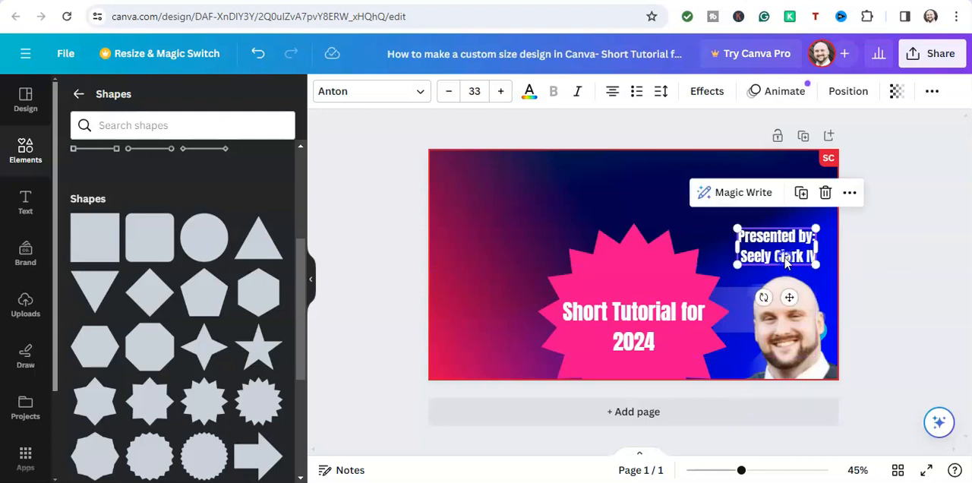
left_click(724, 129)
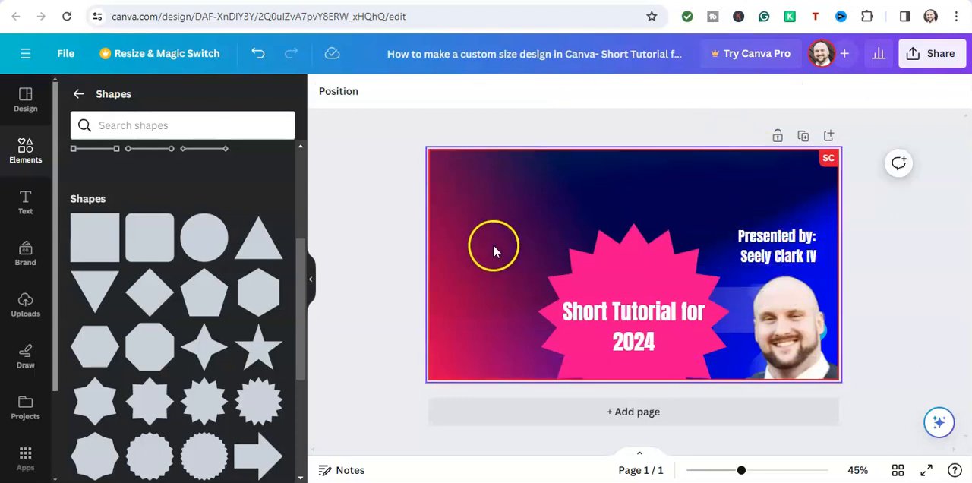
Lower the starburst until about half of it shows, and move the title down to the page's lower edge within it.
left_click_drag(614, 278, 612, 327)
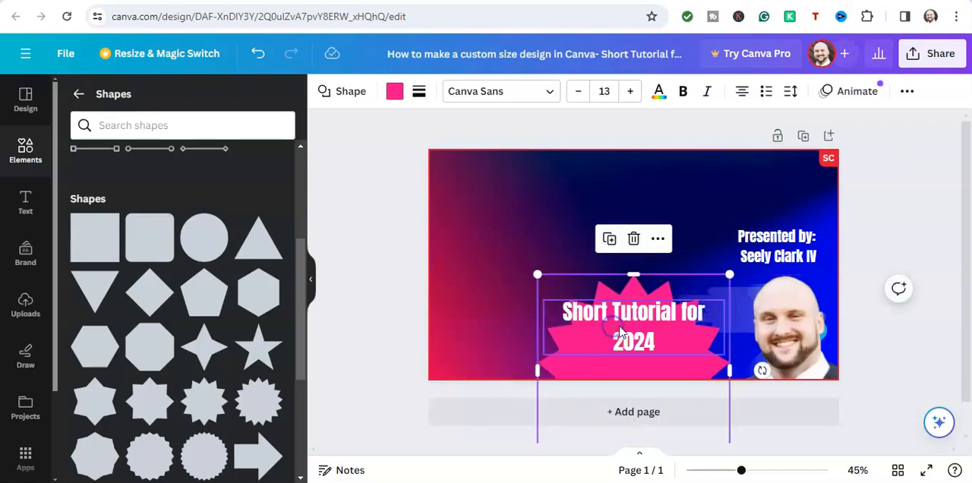
left_click(452, 285)
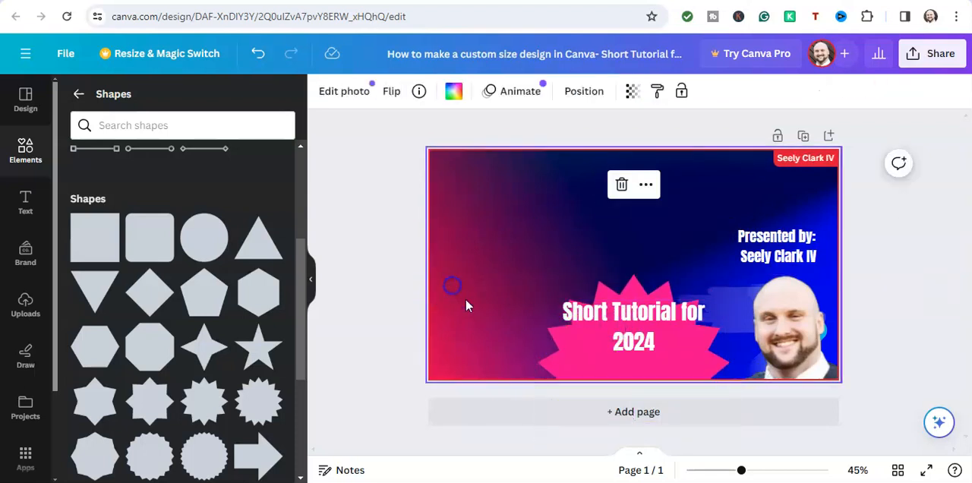
left_click(623, 335)
left_click_drag(624, 335, 624, 363)
left_click(578, 242)
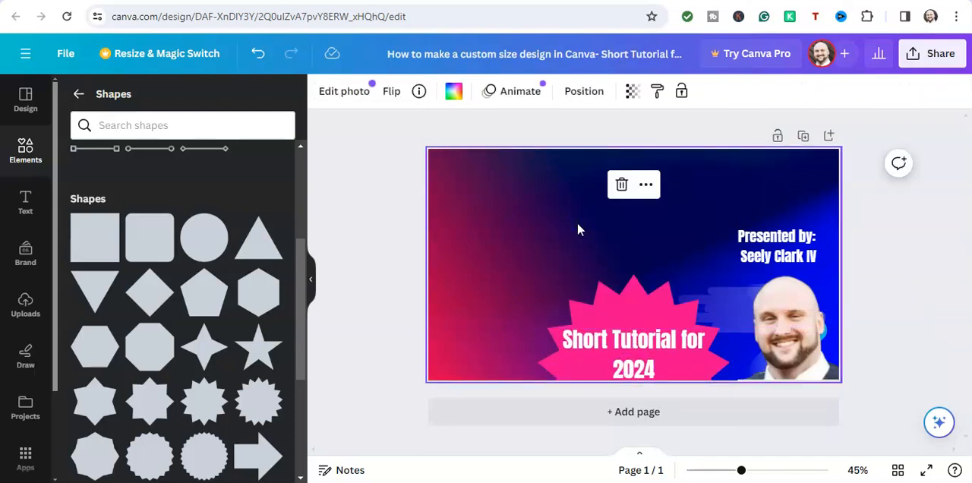